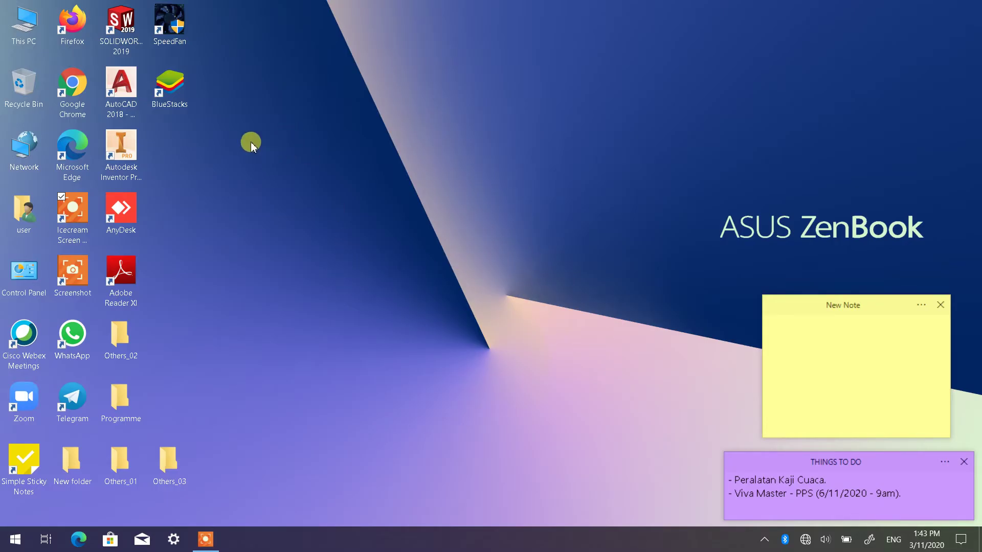
Launch SOLIDWORKS 2019 from the desktop shortcut and wait for the Welcome window.
double_click(126, 30)
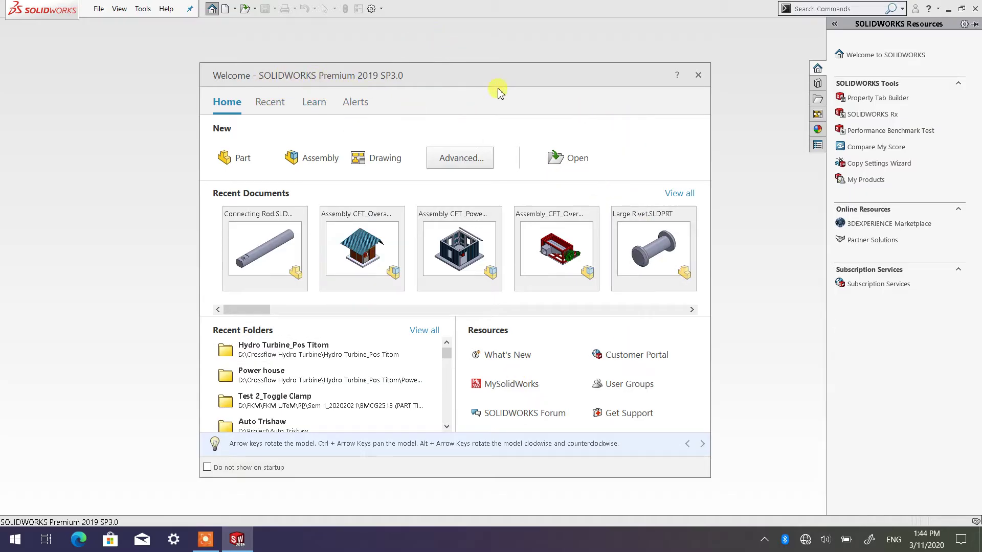
mouse_move(587, 221)
Close the Welcome window and open the New SOLIDWORKS Document dialog near screen centre.
click(699, 75)
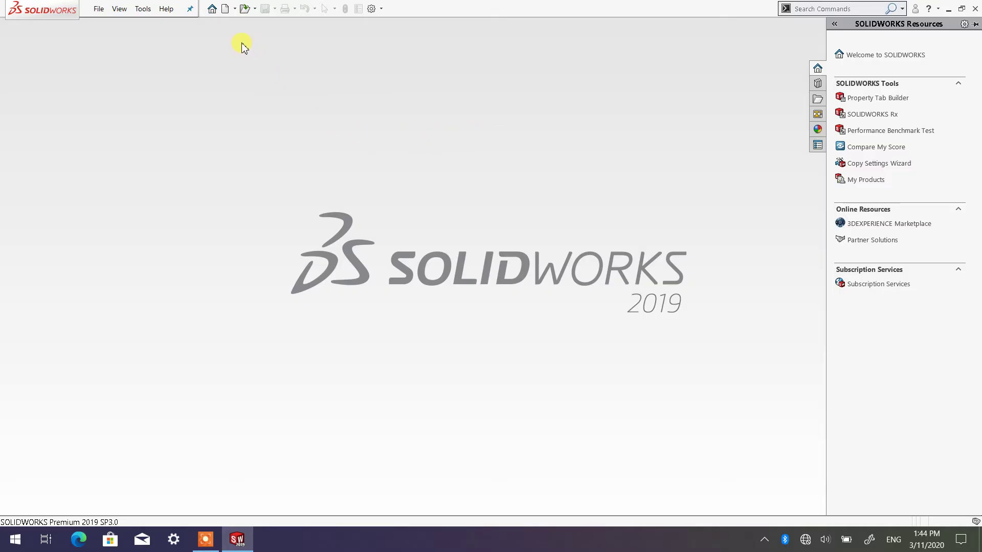
click(225, 11)
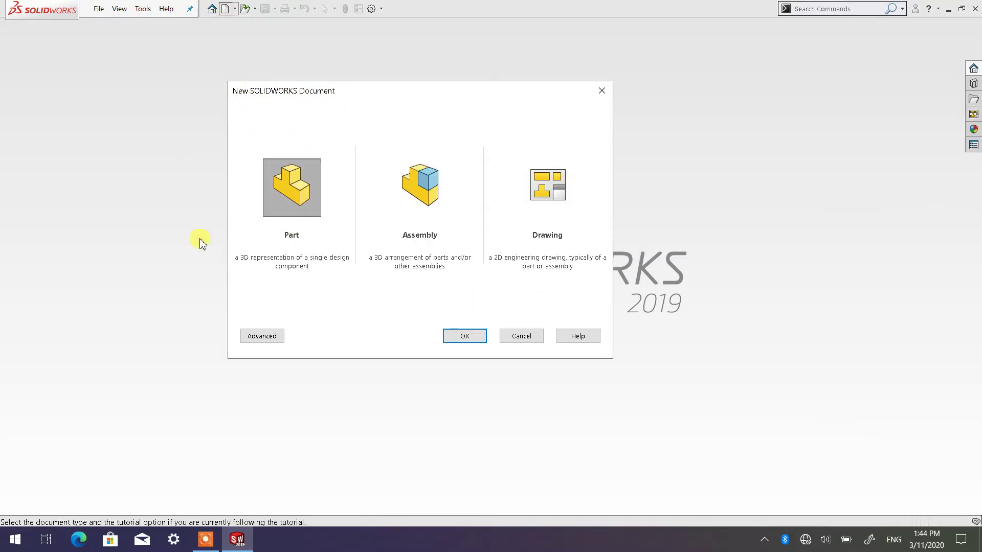
drag(462, 97, 521, 124)
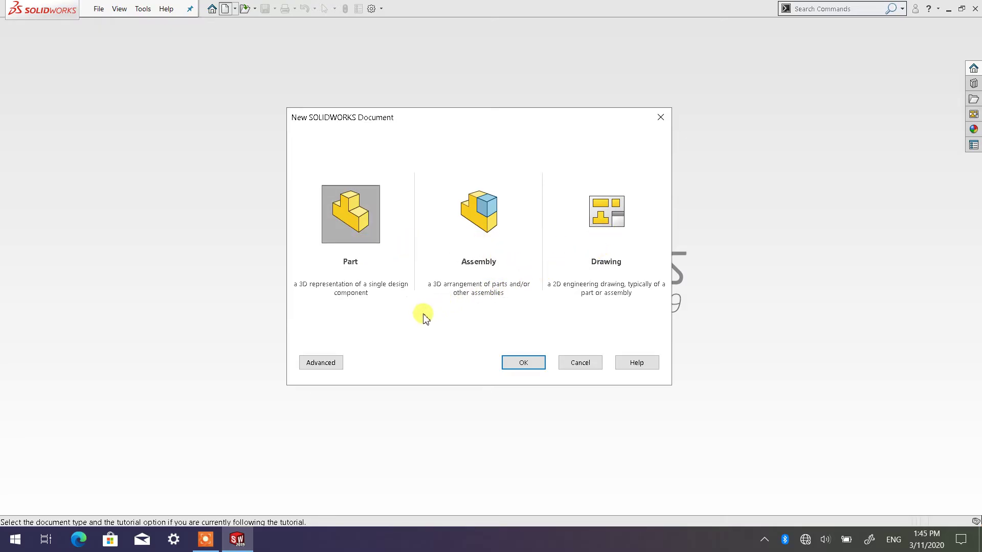
click(328, 364)
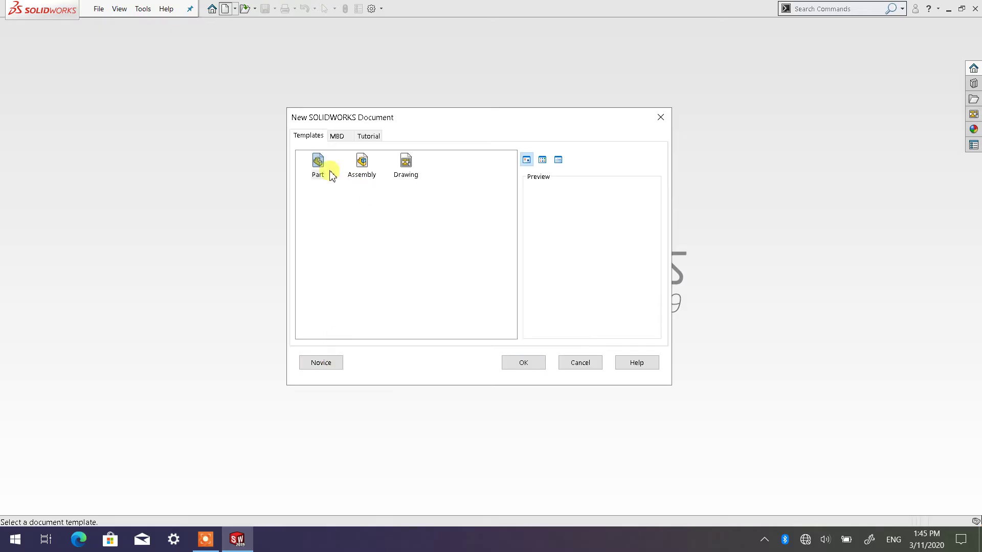
click(345, 140)
click(365, 137)
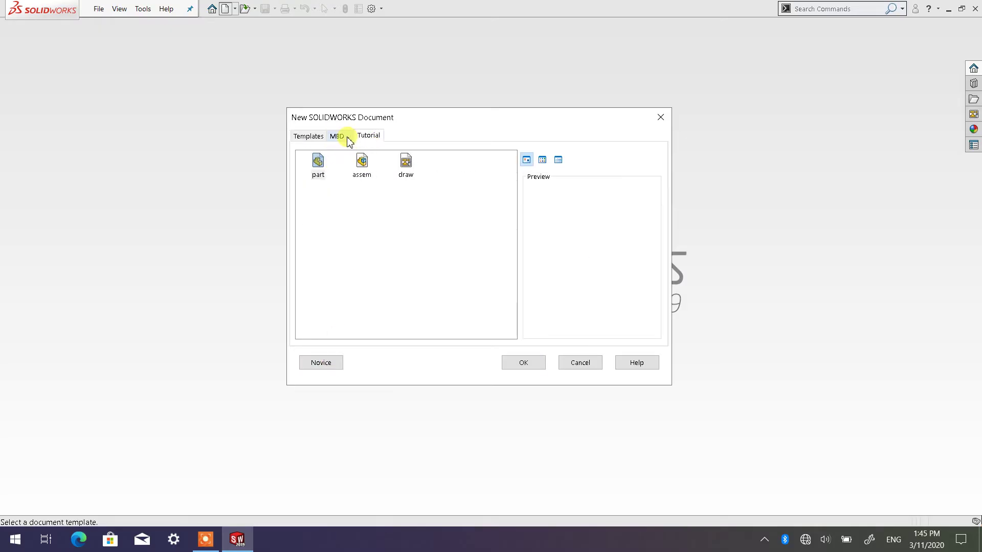
click(346, 138)
click(377, 139)
click(345, 137)
click(377, 139)
click(308, 137)
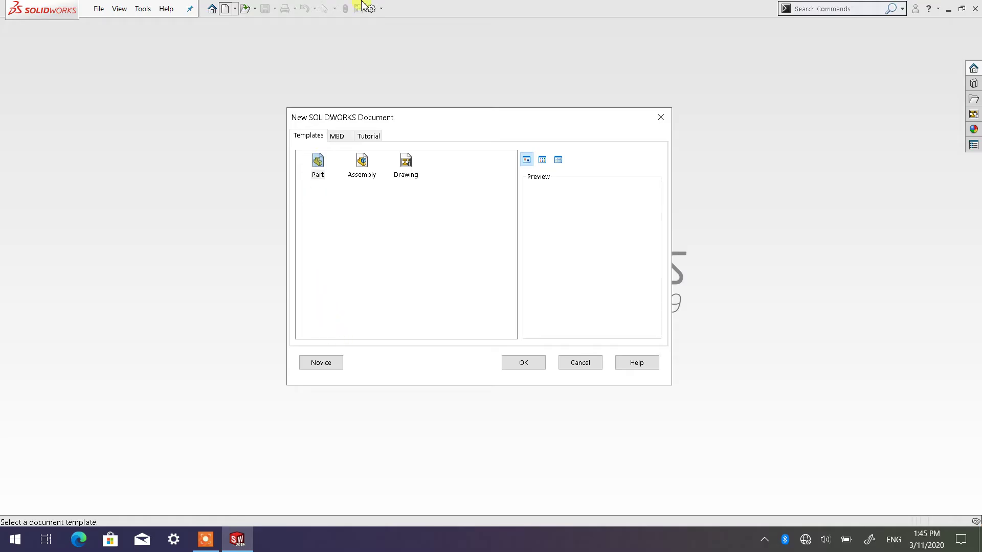
click(321, 363)
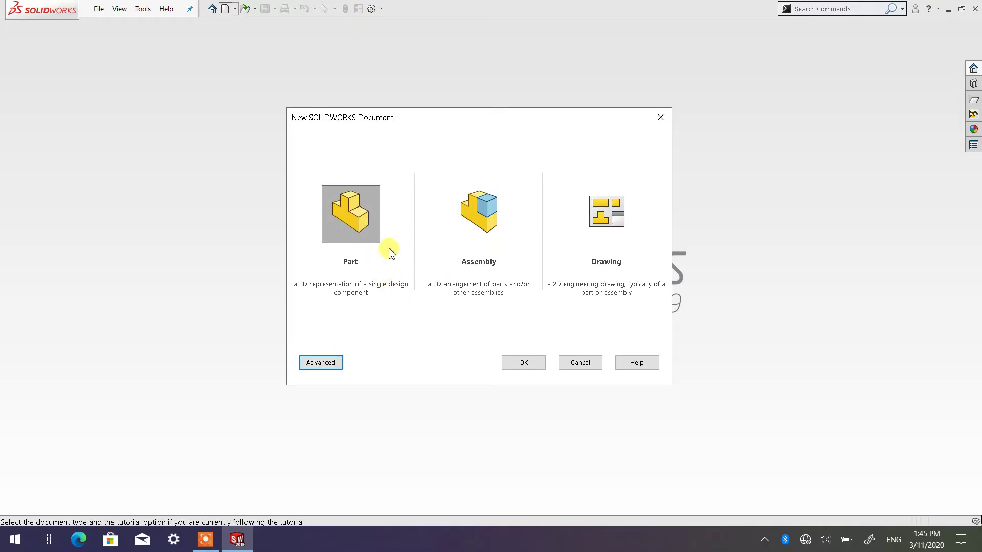
click(355, 241)
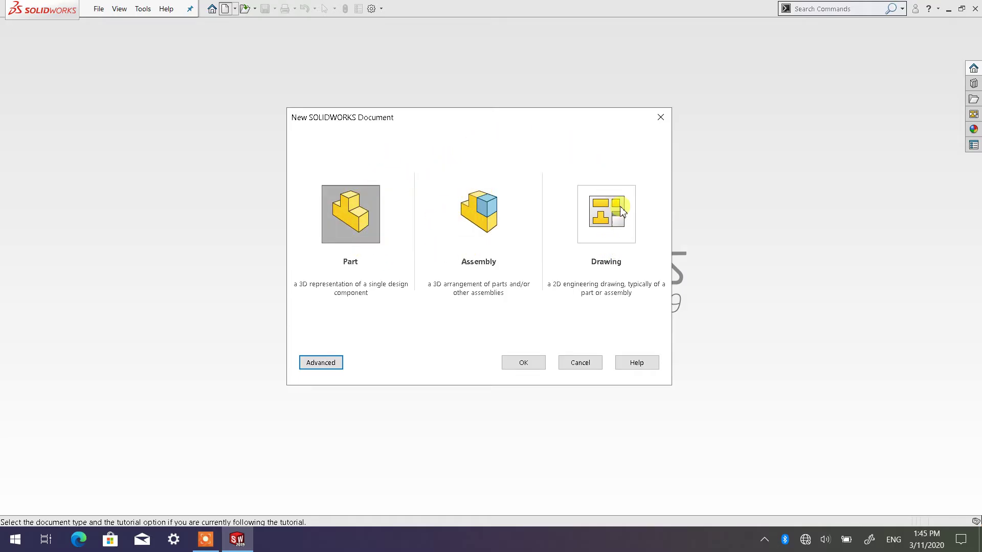
click(355, 222)
Create a new Part document, Part1, and show the Sketch tab of the CommandManager.
double_click(352, 228)
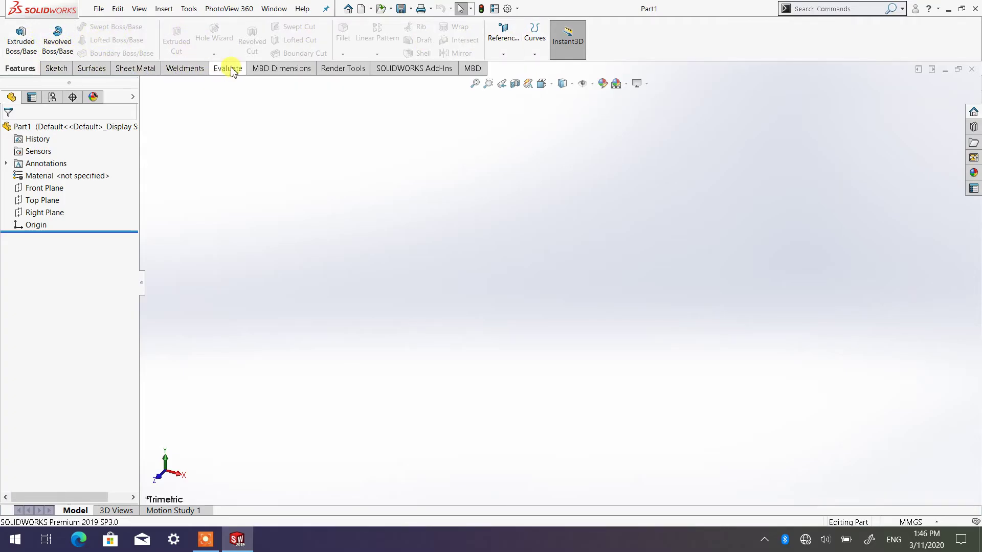
click(58, 69)
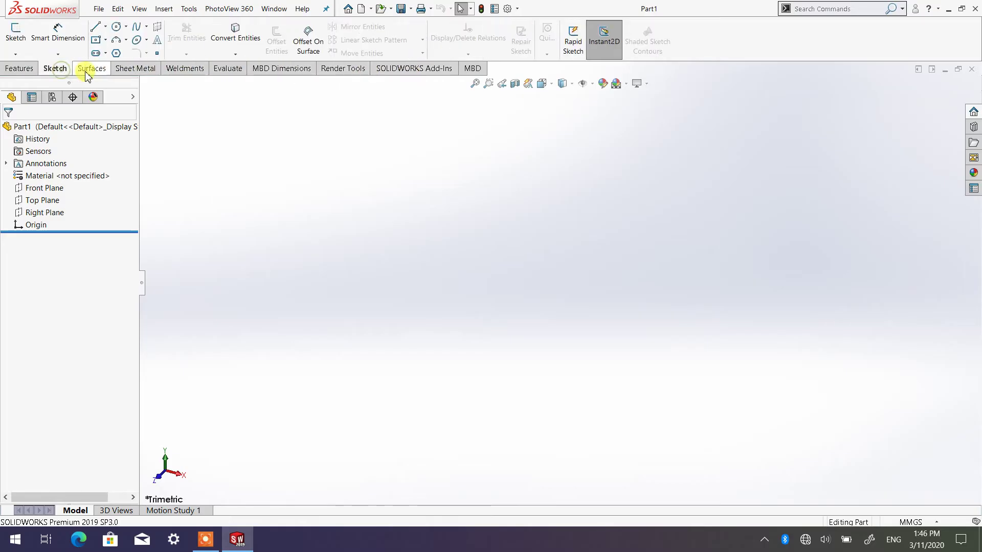
Tour the Surfaces, Sheet Metal, Sketch, Features, Weldments and Render Tools CommandManager tabs.
click(92, 69)
click(140, 72)
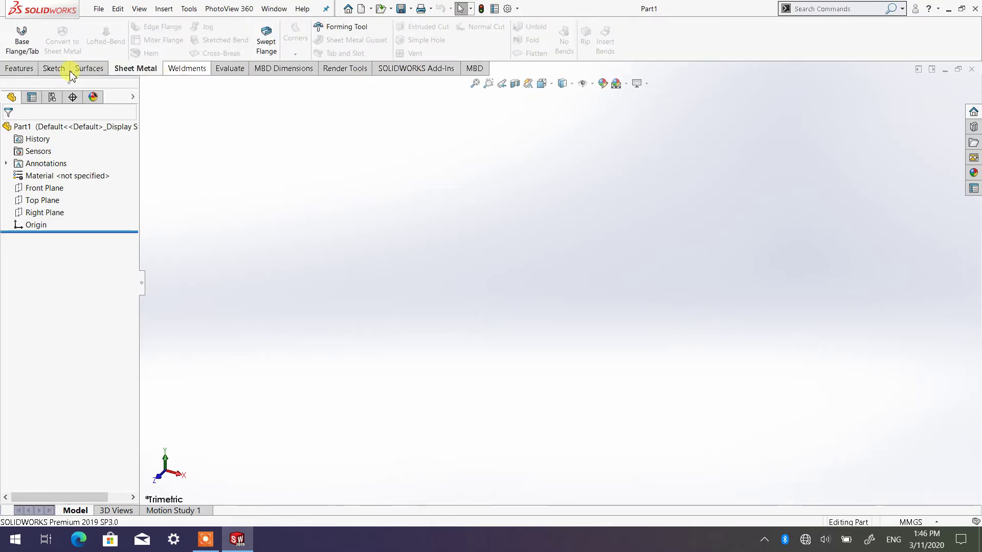
click(57, 71)
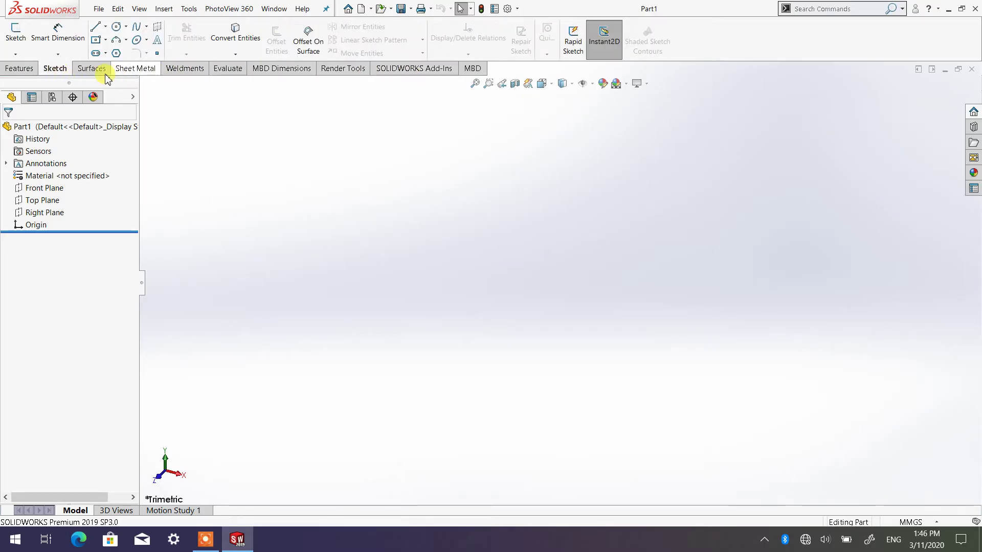
click(23, 72)
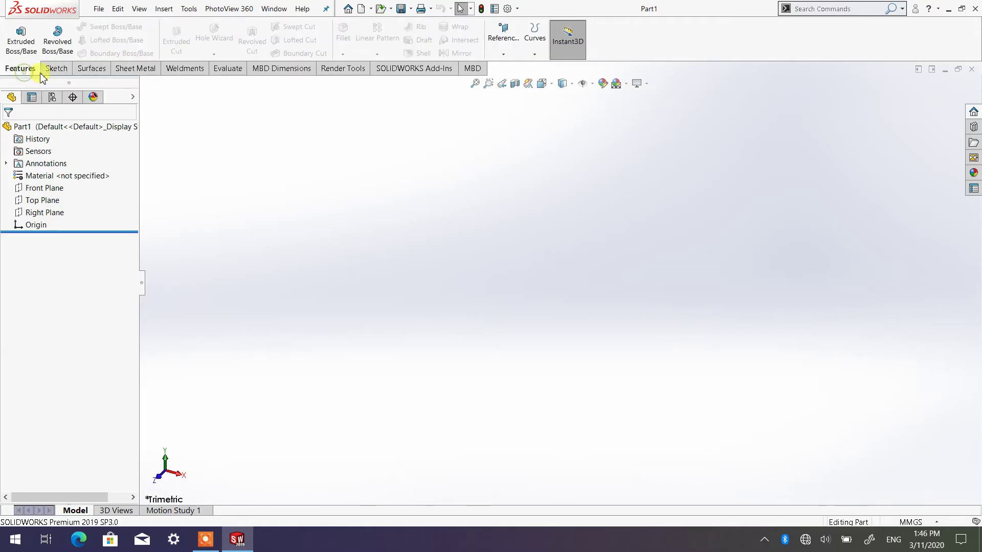
click(97, 70)
click(127, 70)
click(197, 75)
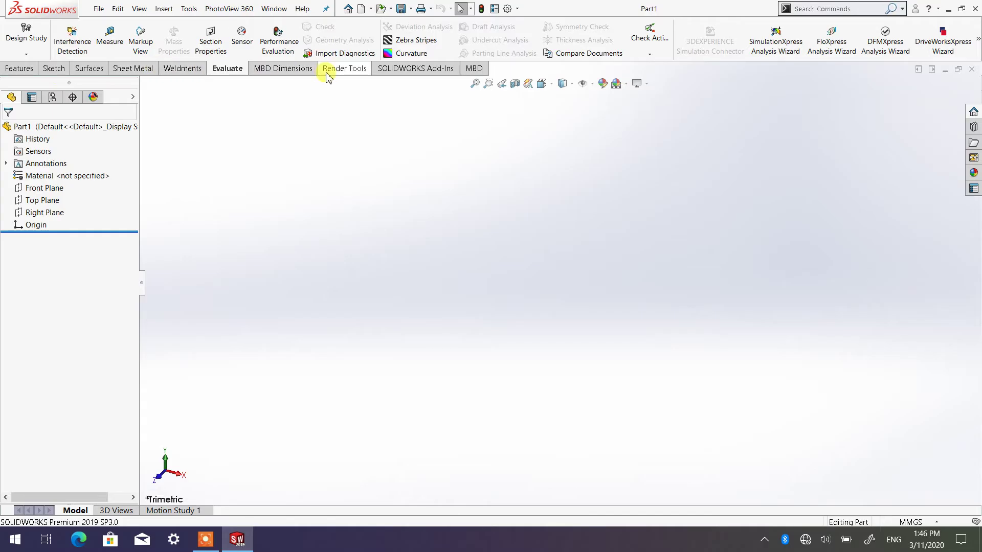
click(345, 74)
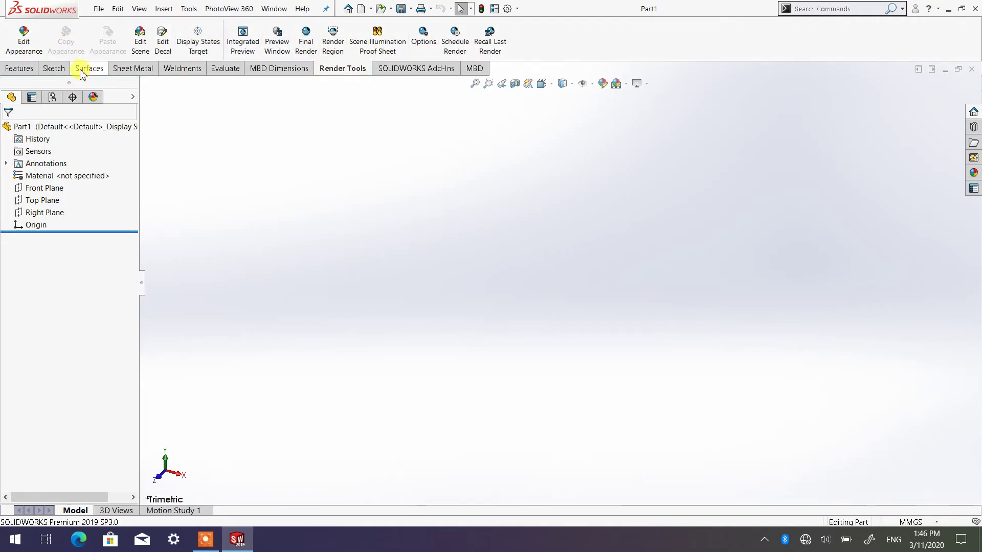
Cycle again through the Sketch, Features, Surfaces and Sheet Metal tabs, then open the File menu.
click(53, 68)
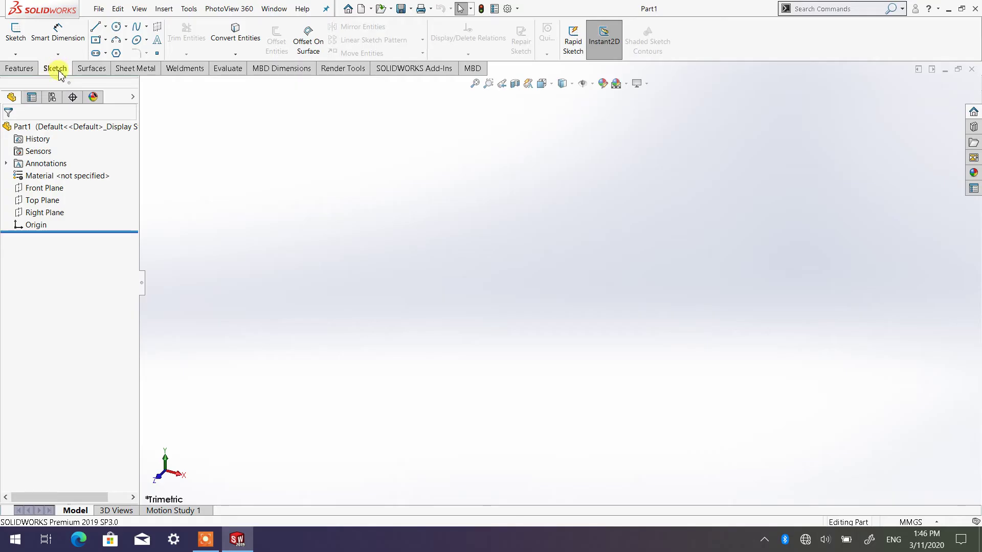
click(16, 68)
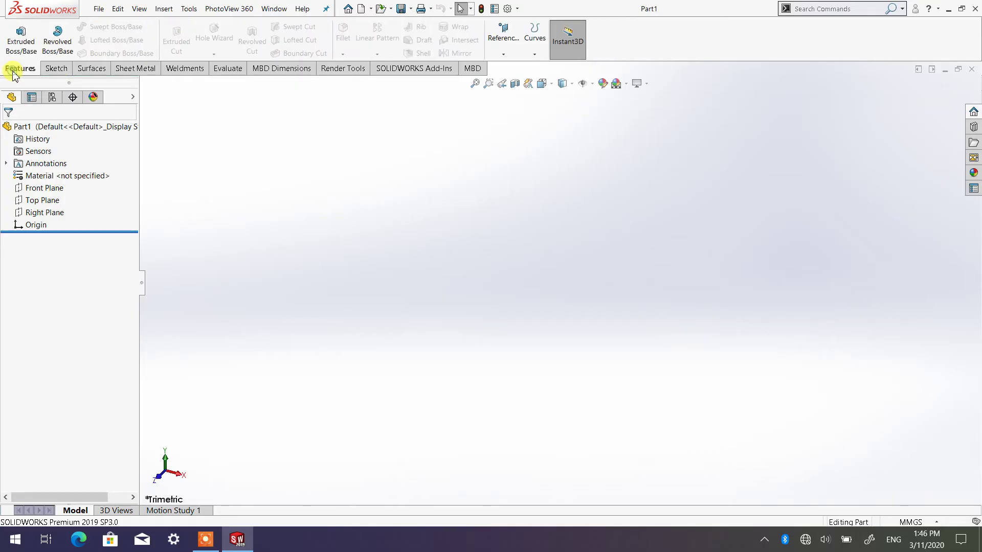
click(90, 69)
click(143, 68)
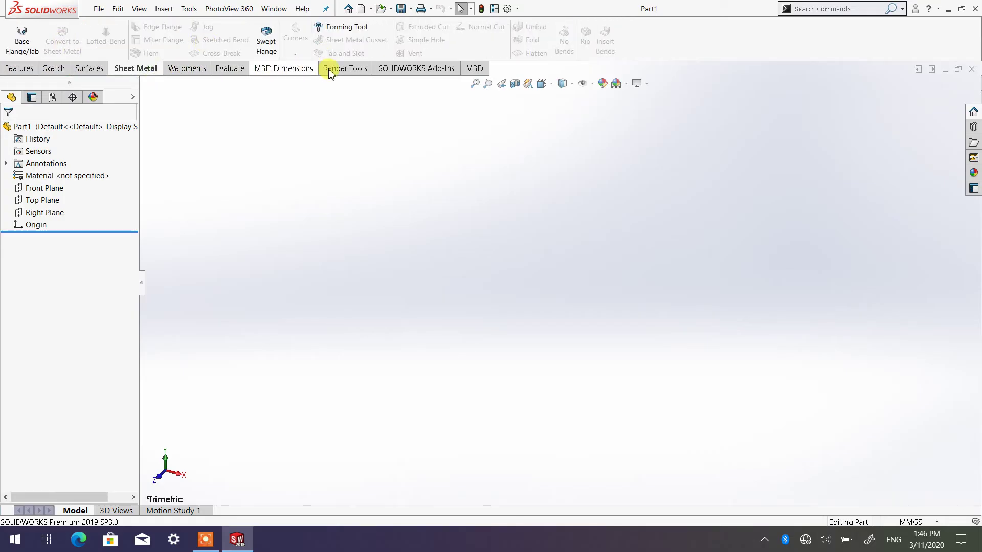
click(56, 69)
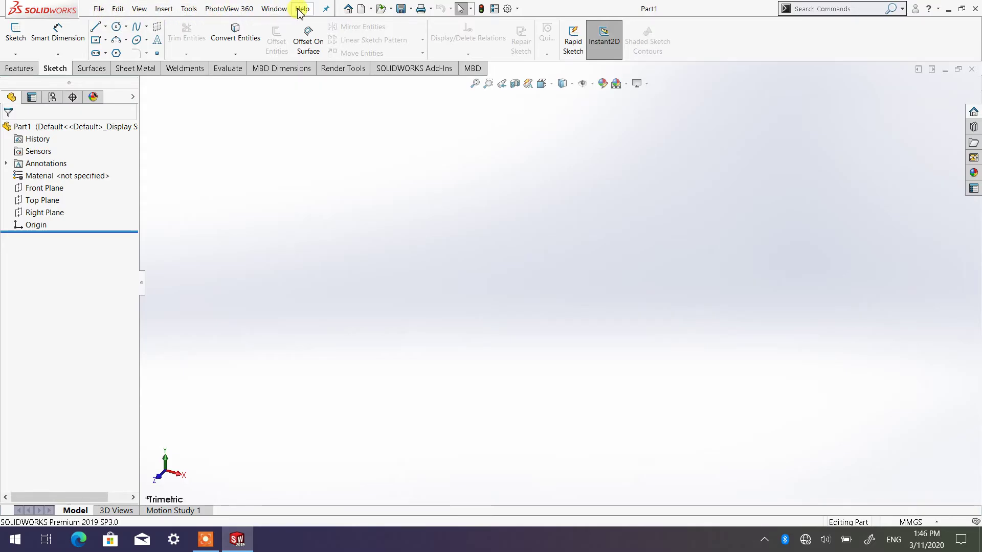
click(98, 9)
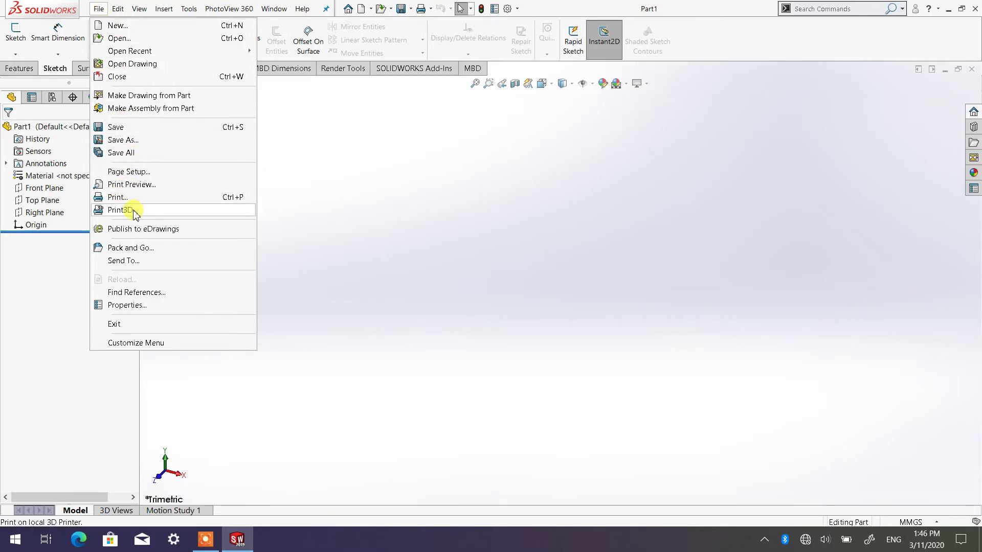
mouse_move(118, 13)
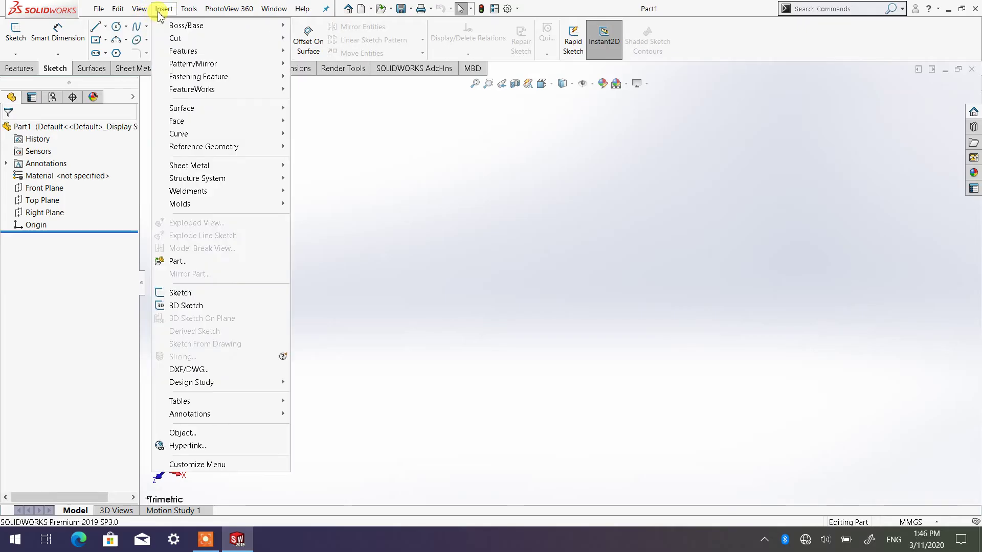
click(189, 10)
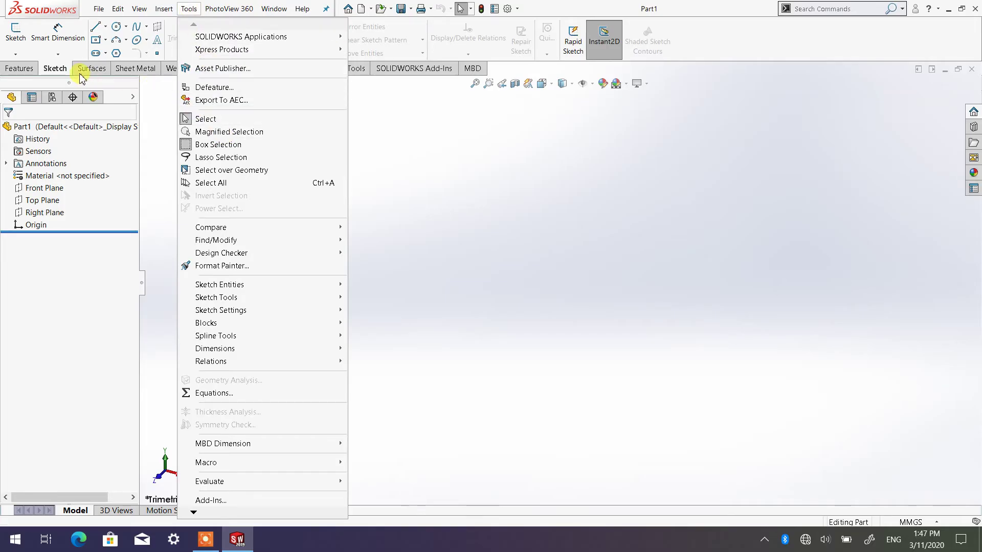
click(417, 155)
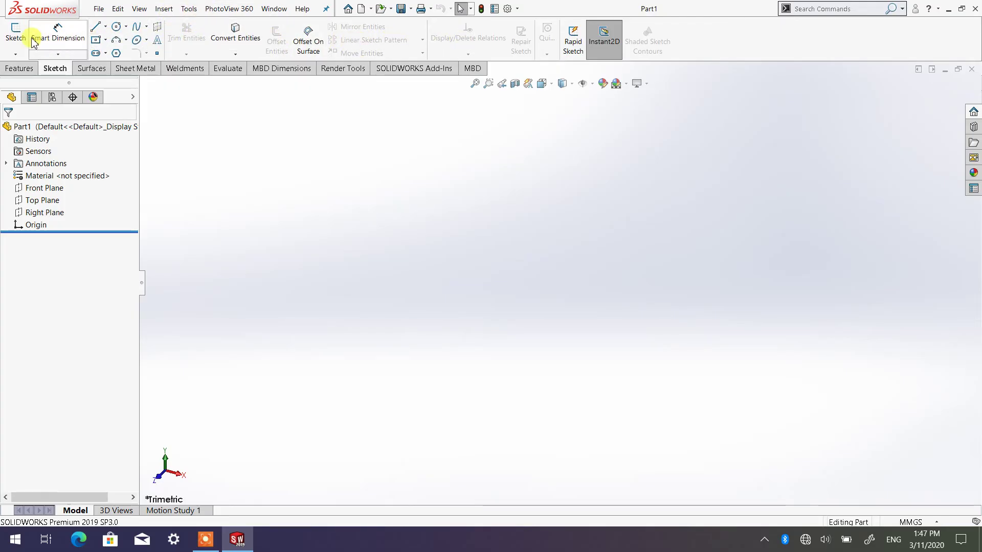
click(190, 9)
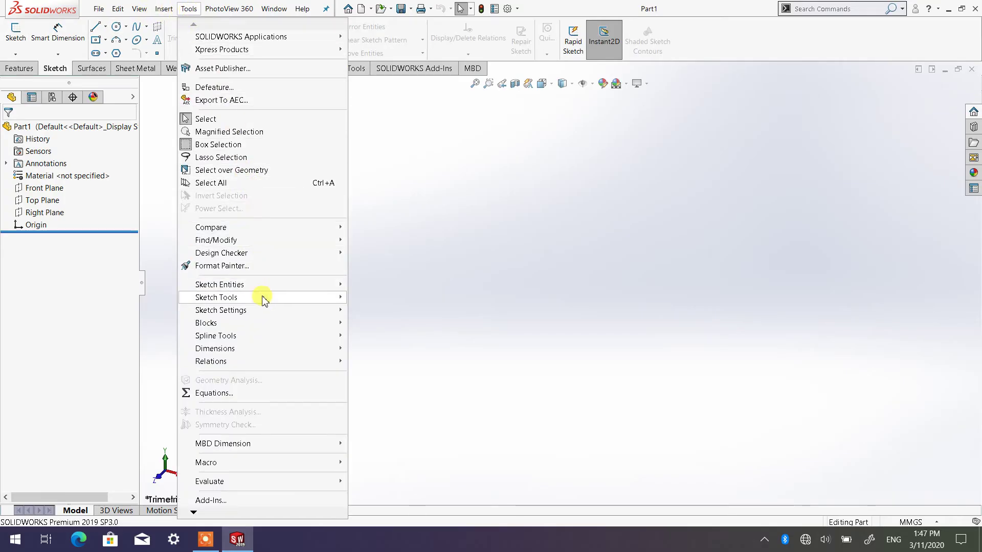
mouse_move(265, 301)
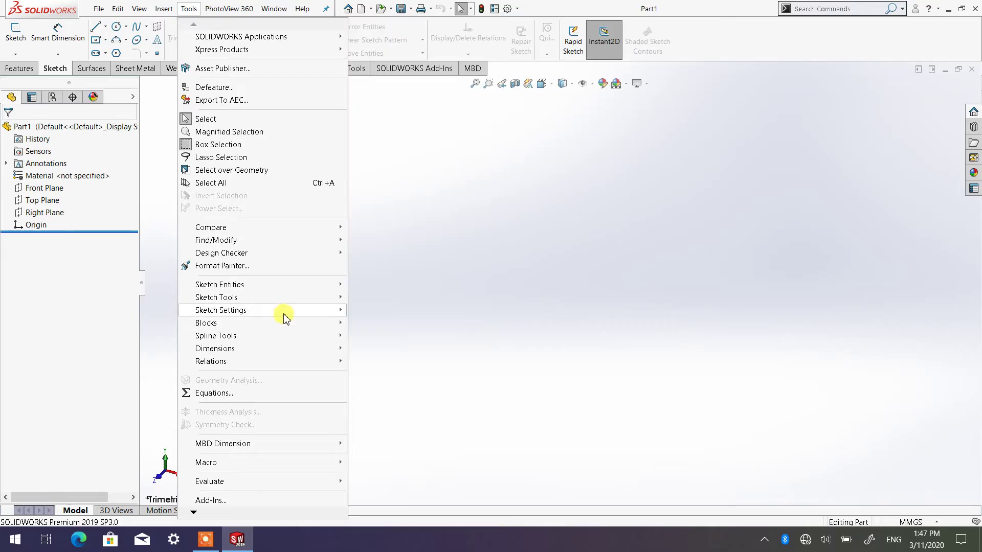
mouse_move(298, 288)
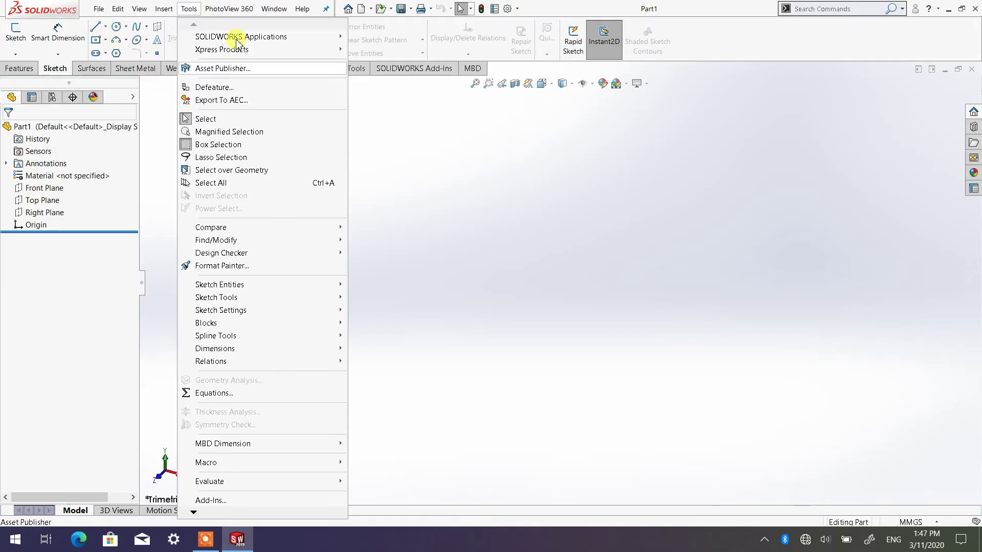
click(164, 9)
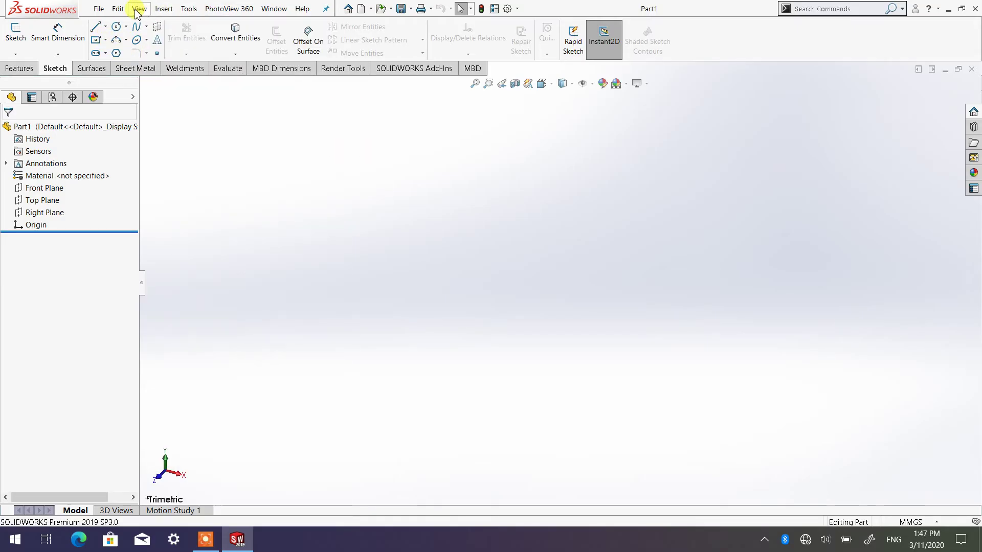
click(251, 10)
click(414, 154)
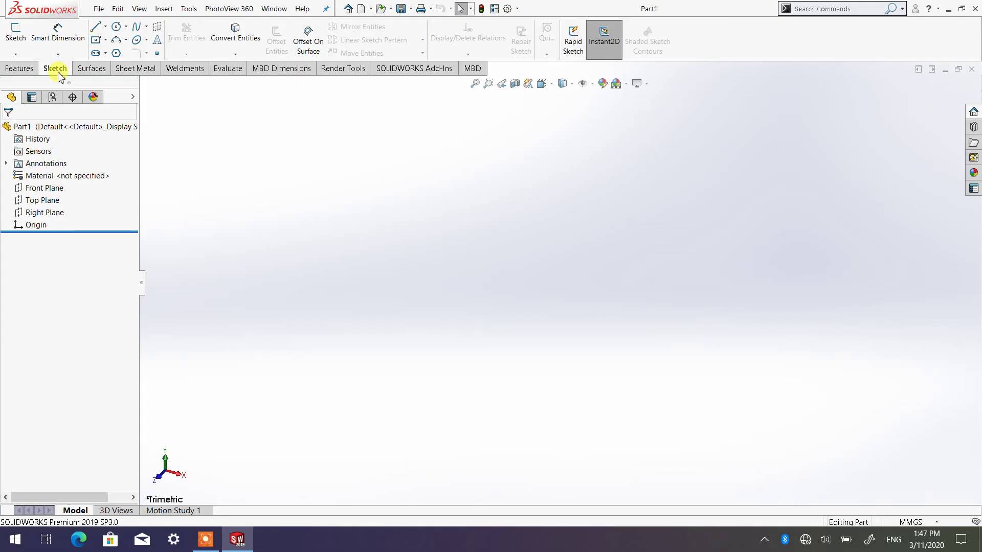
click(100, 68)
drag(143, 66, 178, 76)
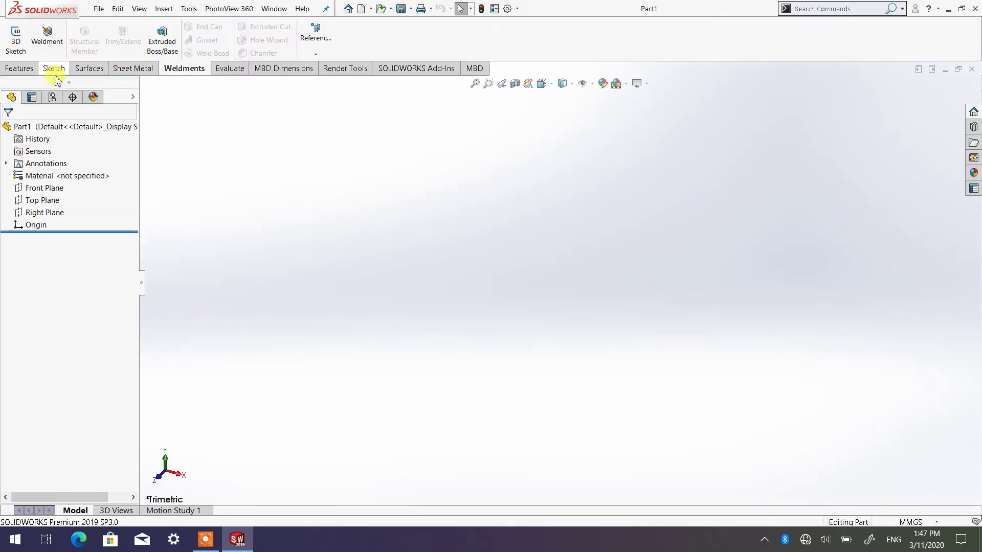
click(60, 71)
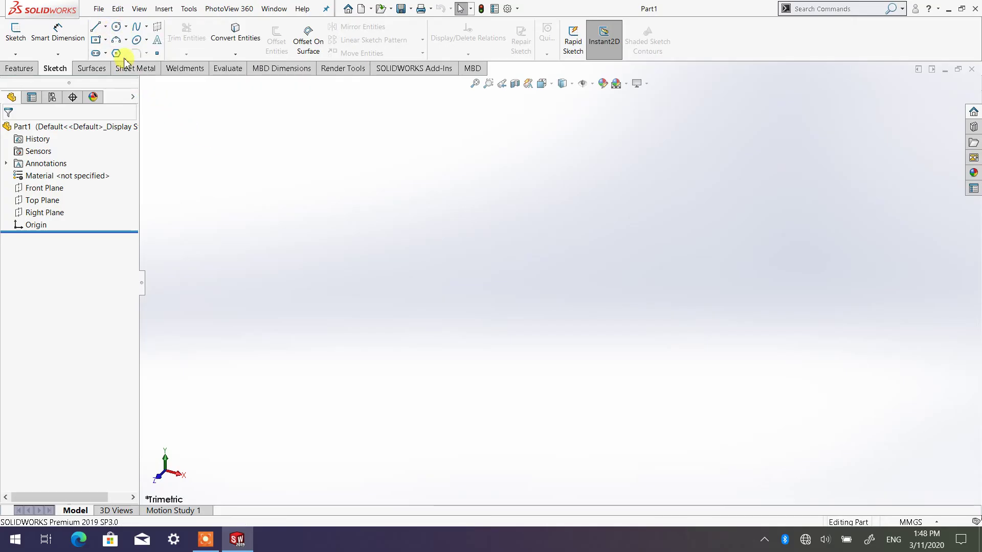
click(106, 27)
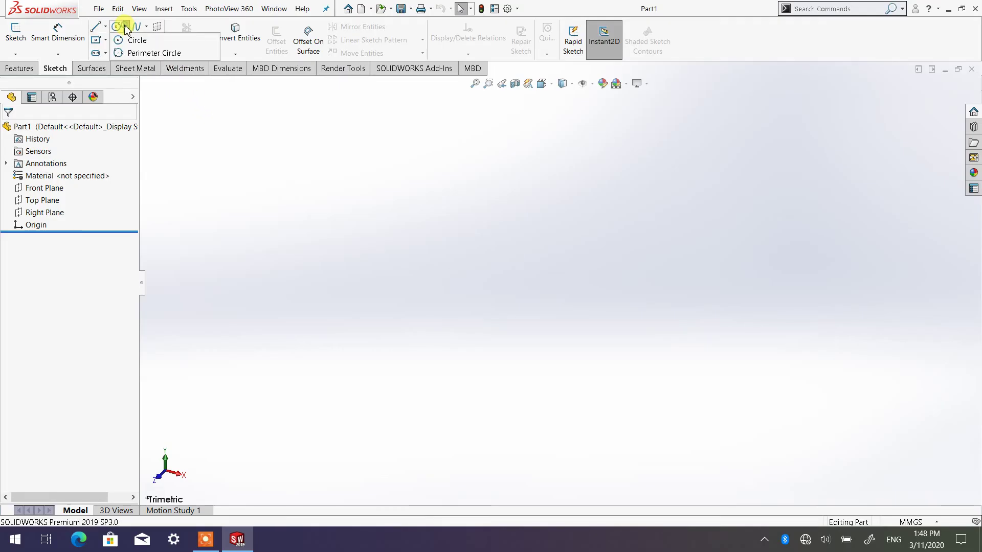
mouse_move(136, 35)
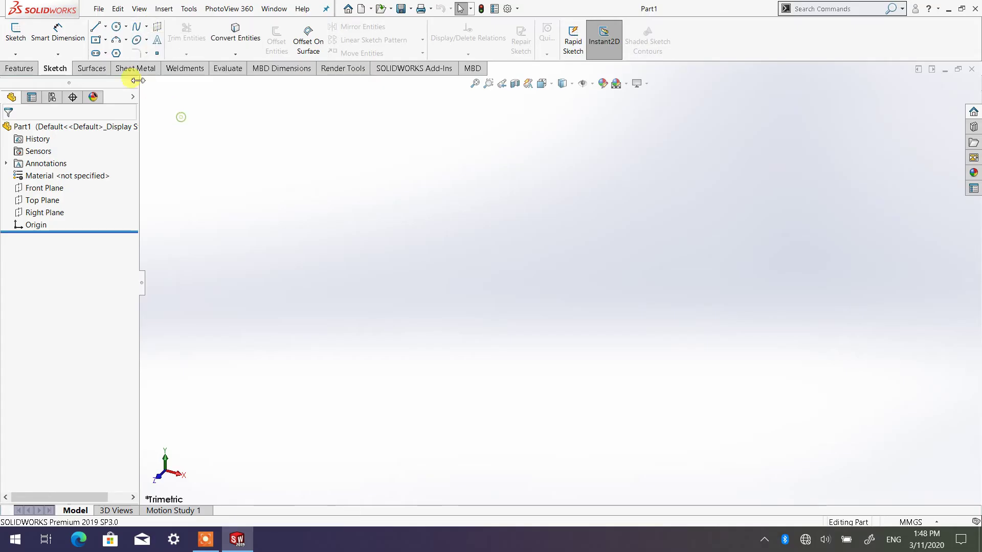
click(106, 55)
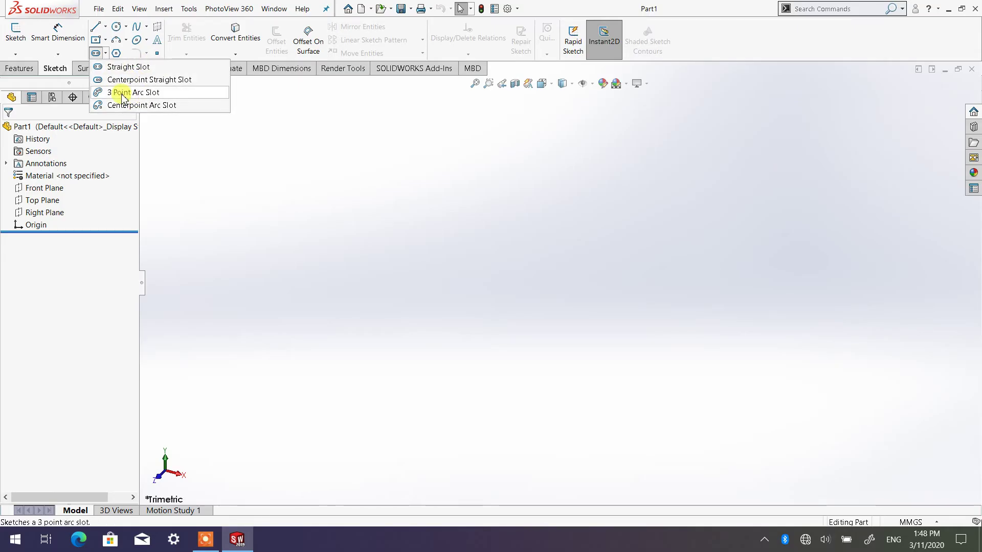
click(247, 142)
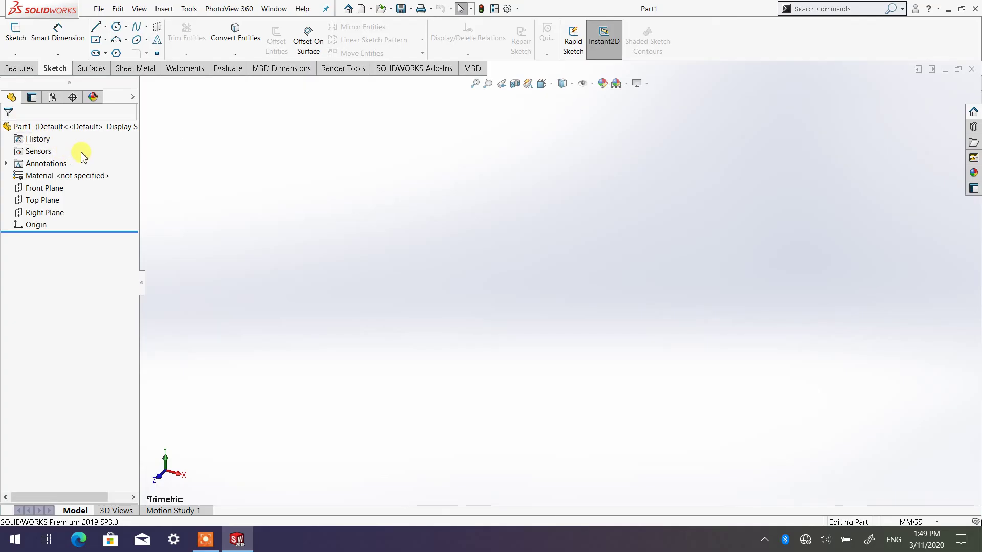
click(17, 131)
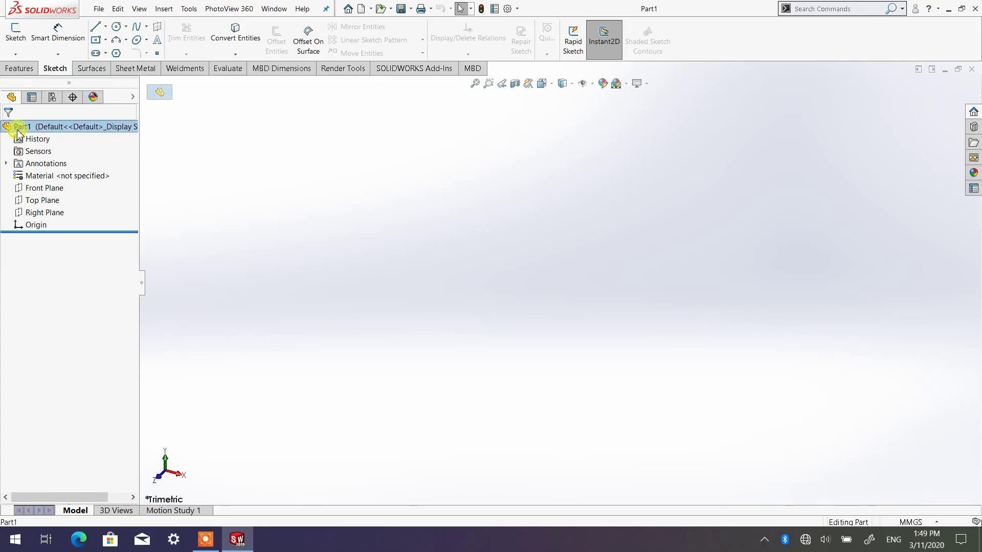
double_click(24, 132)
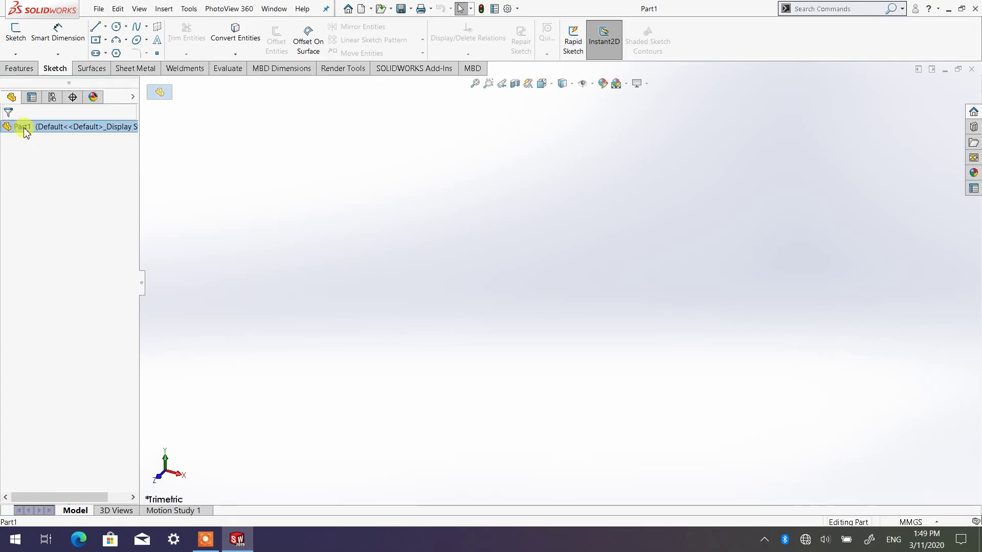
double_click(24, 131)
double_click(24, 131)
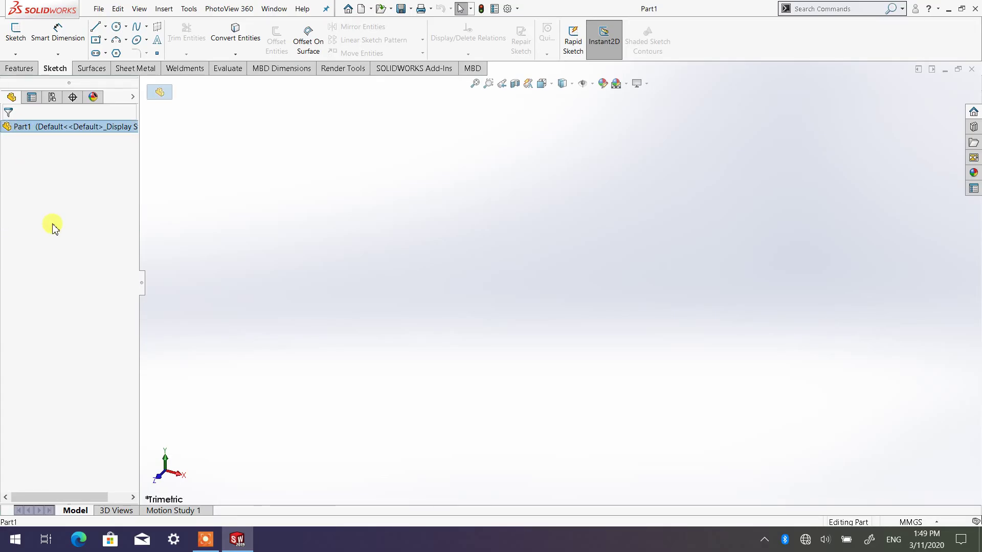
click(28, 132)
double_click(28, 132)
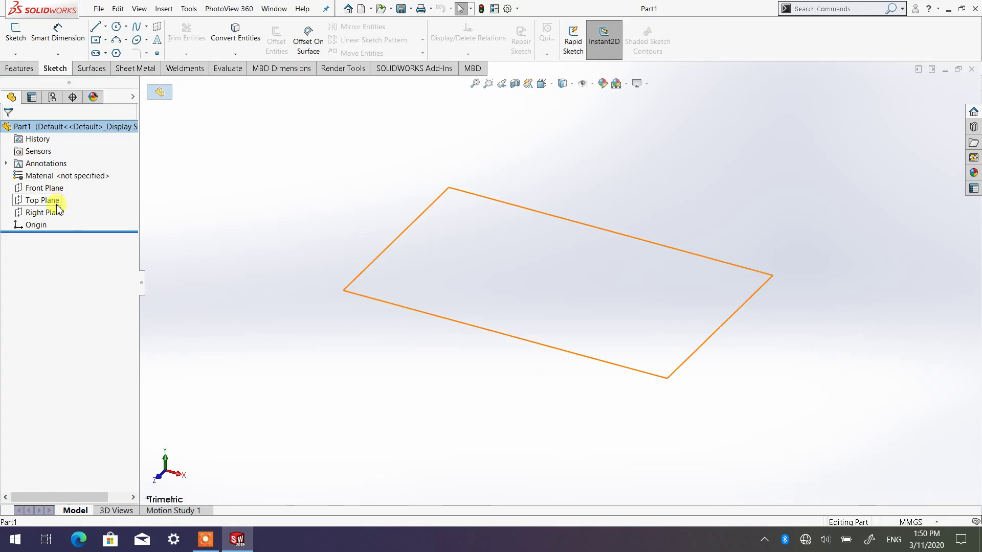
click(26, 226)
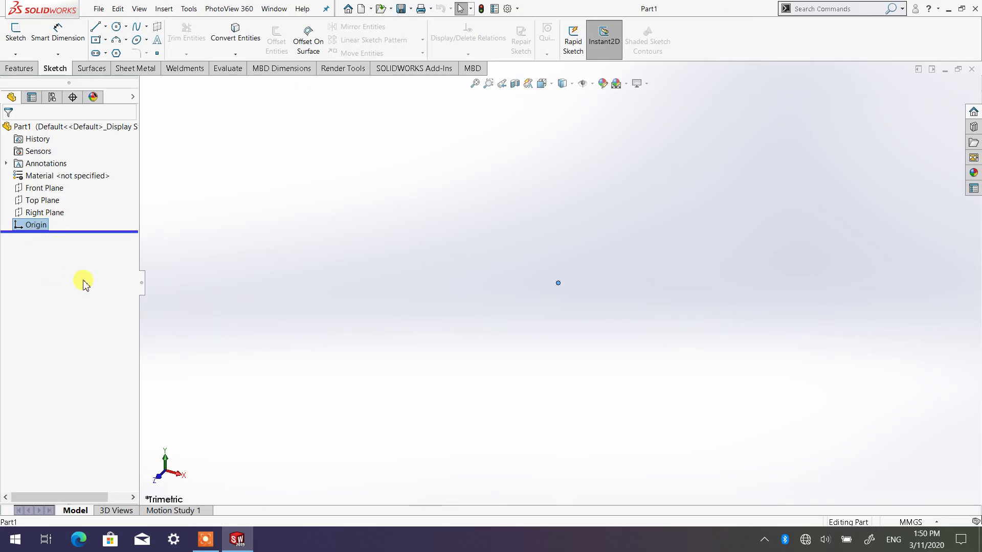
click(593, 261)
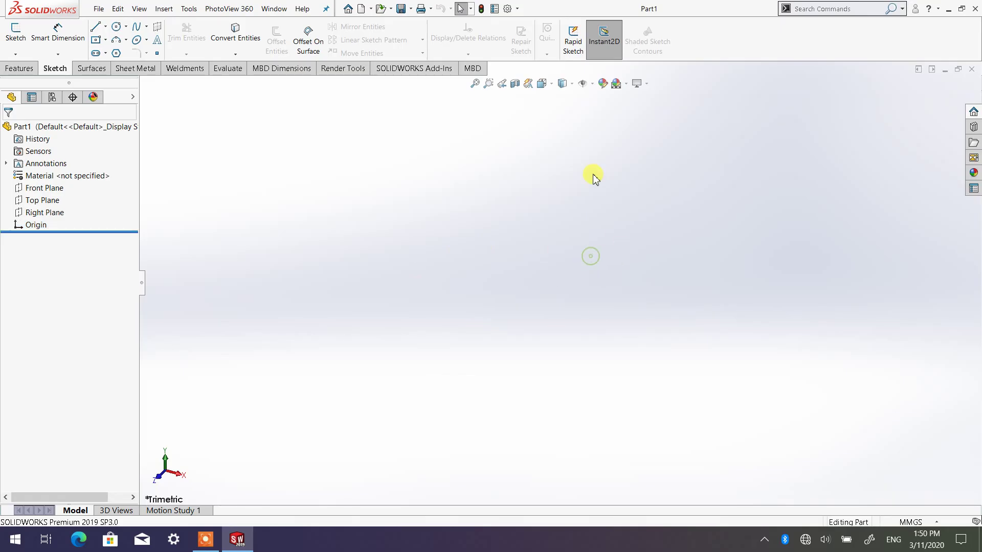